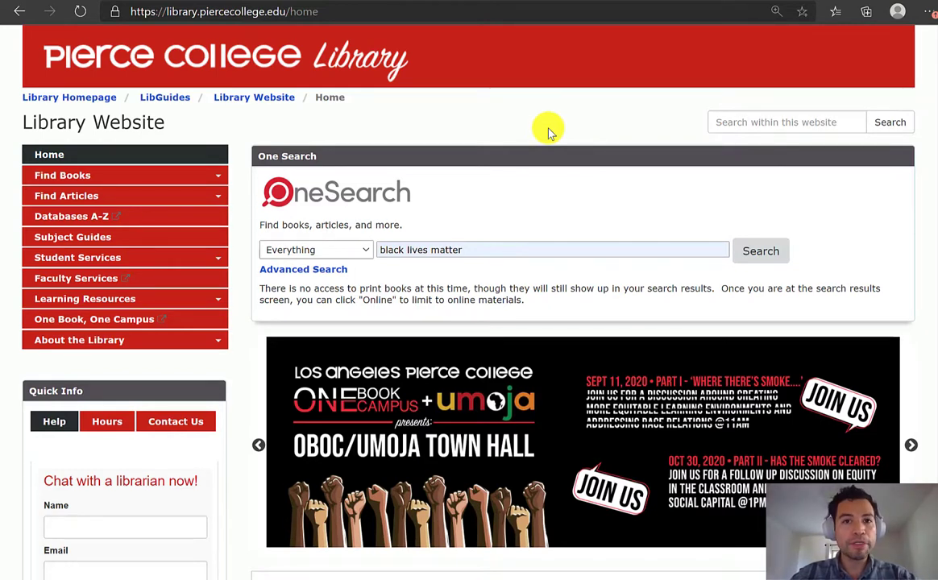
- Search OneSearch for 'black lives matter' from the Pierce College Library website
{"action": "left_click", "coordinate": [586, 216]}
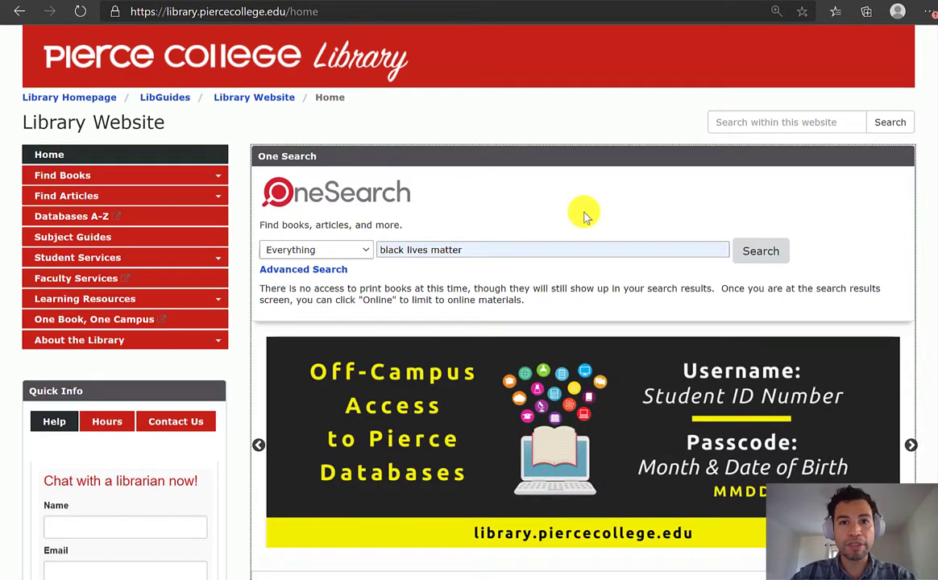
{"action": "left_click", "coordinate": [533, 251]}
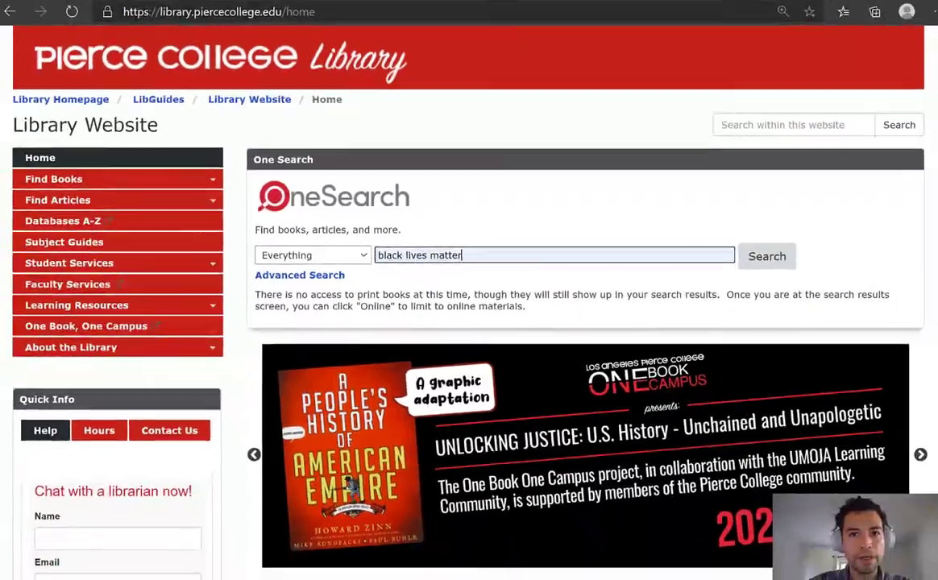
{"action": "left_click", "coordinate": [766, 256]}
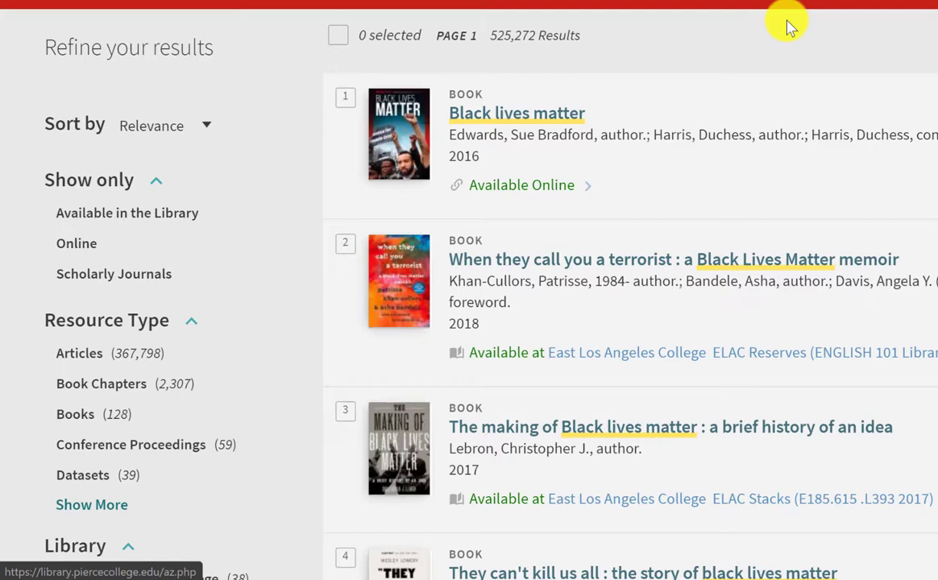
- Filter the results to the Scholarly Journals and Articles resource types
{"action": "scroll", "coordinate": [341, 203], "scroll_direction": "down", "scroll_amount": 2}
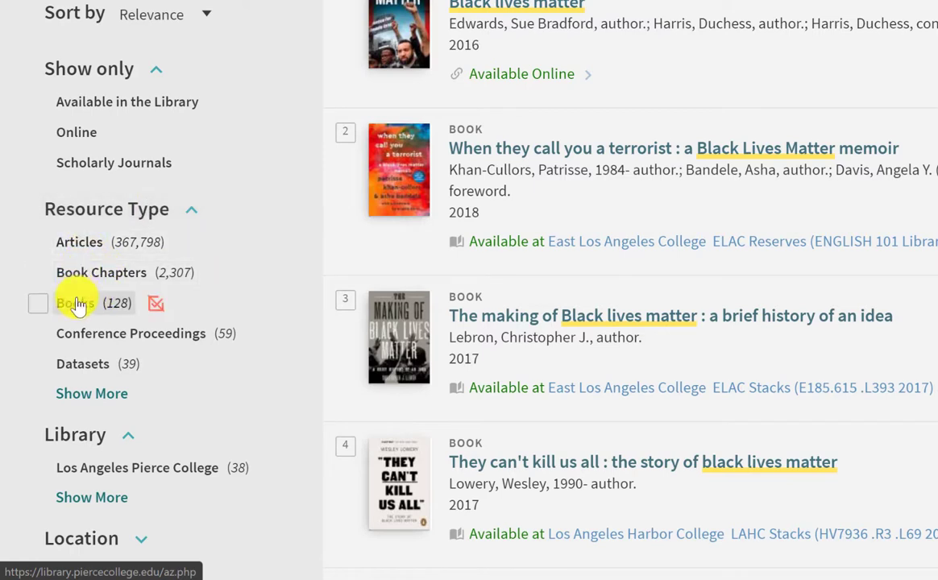
{"action": "left_click", "coordinate": [102, 394]}
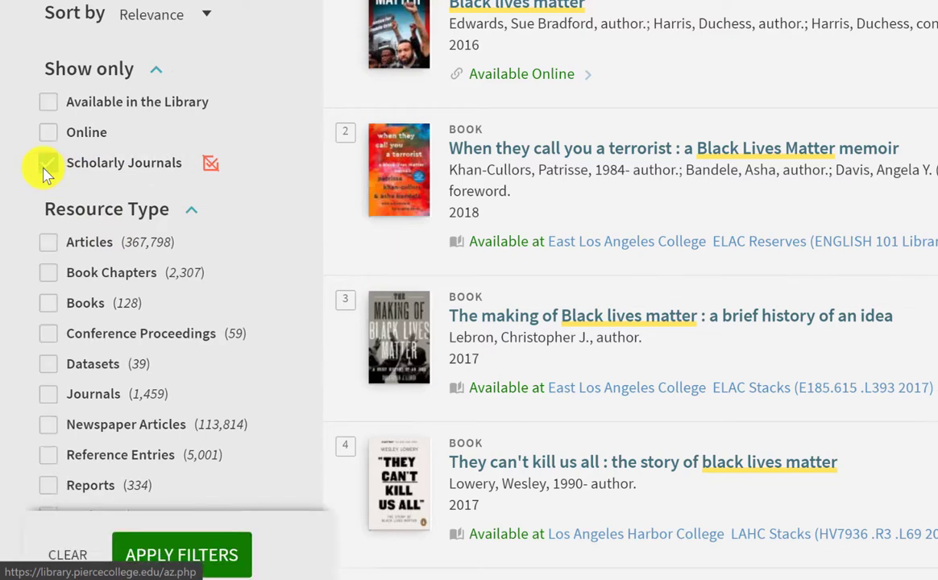
{"action": "left_click", "coordinate": [73, 170]}
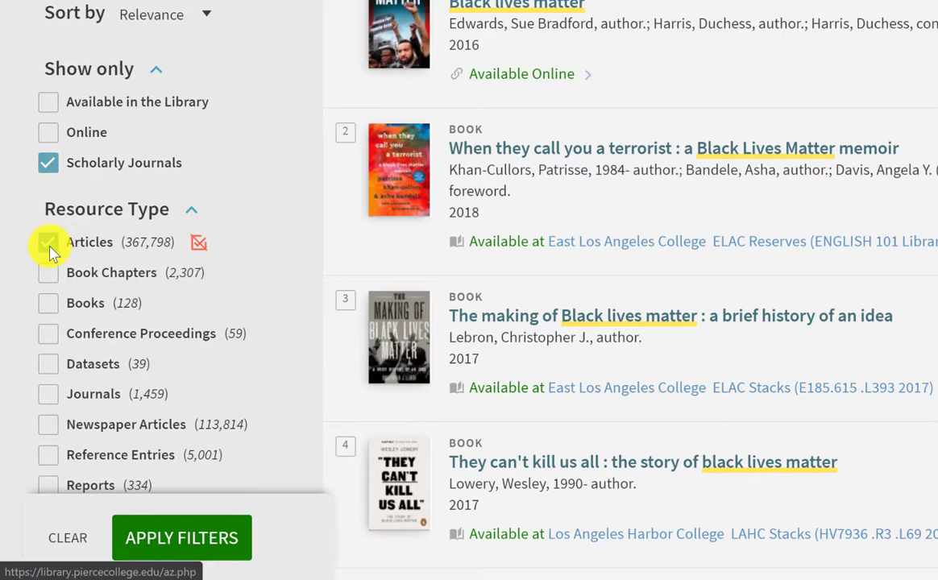
{"action": "left_click", "coordinate": [203, 541]}
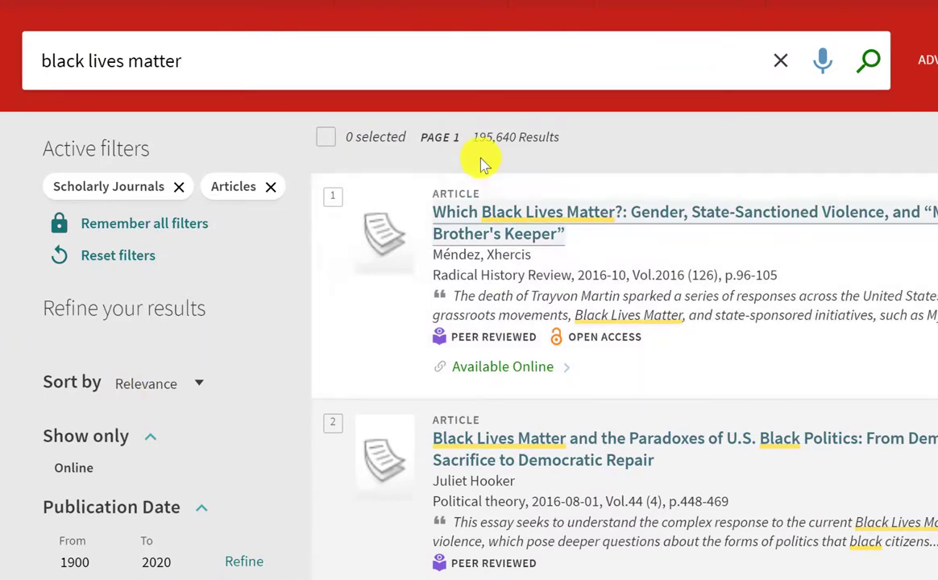
- Open the full record of the first peer-reviewed result, 'Which Black Lives Matter?'
{"action": "mouse_move", "coordinate": [534, 341]}
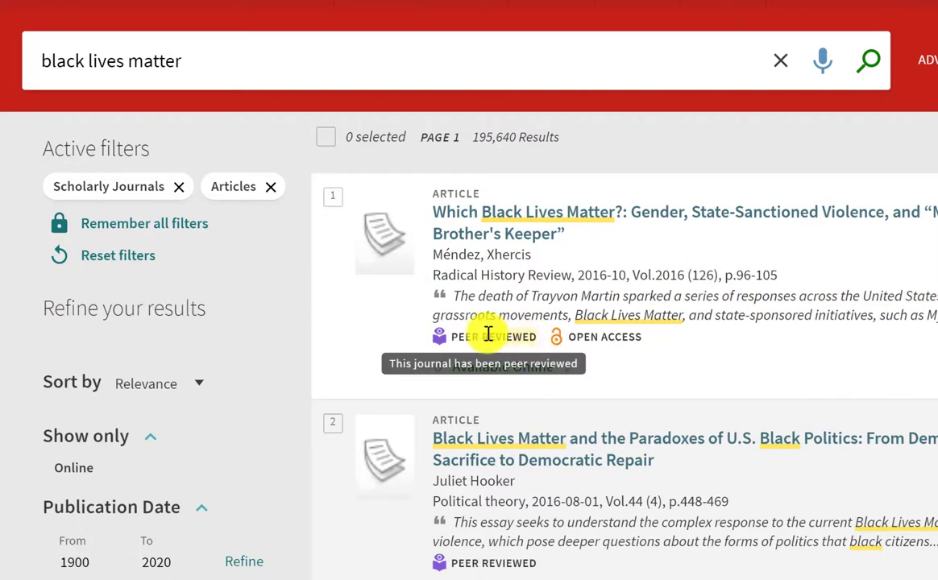
{"action": "left_click", "coordinate": [410, 325]}
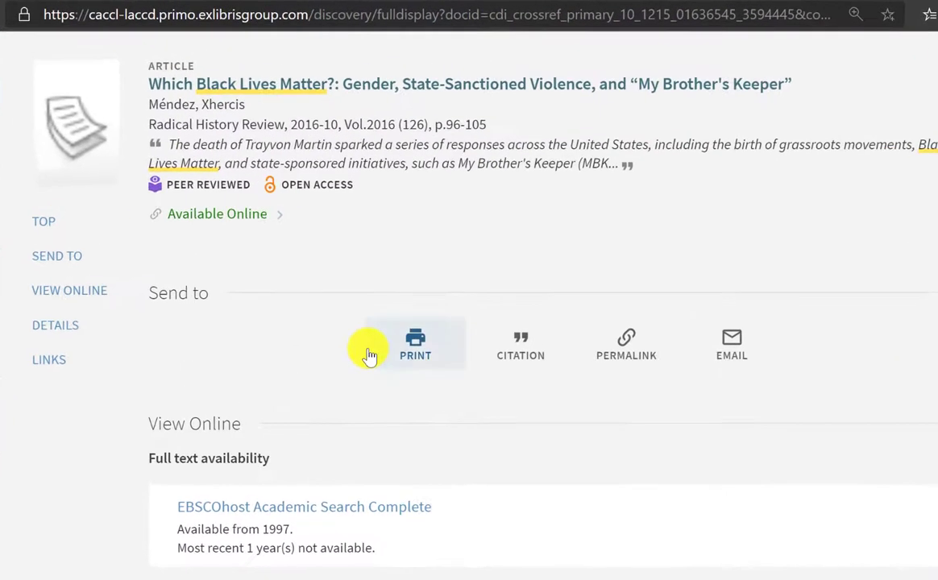
- Review the record's View Online availability through EBSCOhost Academic Search Complete
{"action": "scroll", "coordinate": [389, 302], "scroll_direction": "down", "scroll_amount": 1}
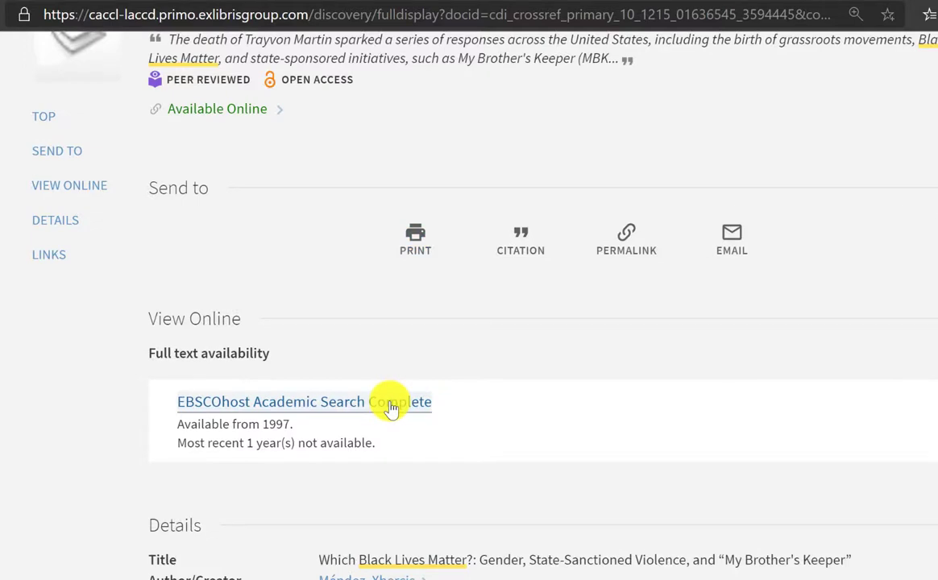
{"action": "scroll", "coordinate": [390, 407], "scroll_direction": "up", "scroll_amount": 1}
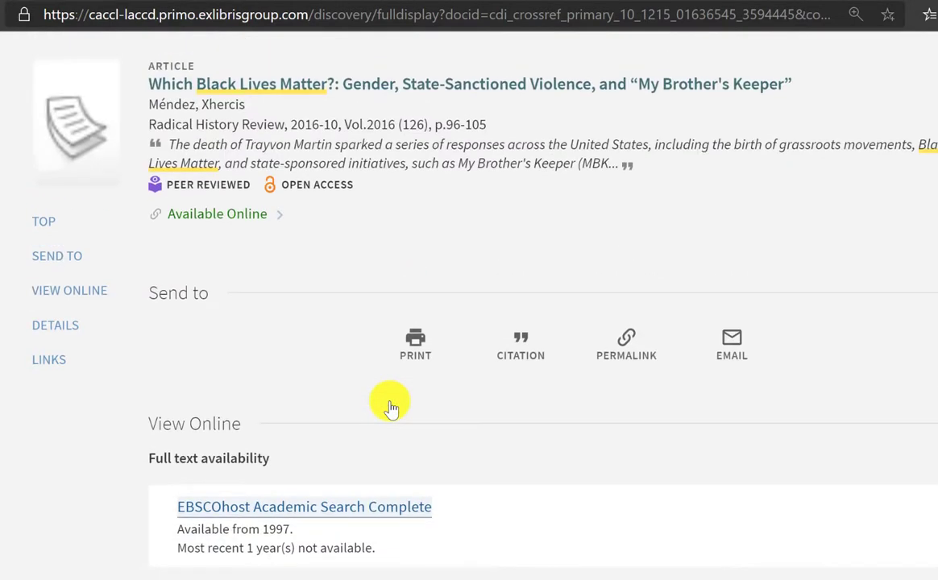
- Follow the EBSCOhost link and open the detailed record for 'Which Black Lives Matter?'
{"action": "left_click", "coordinate": [297, 514]}
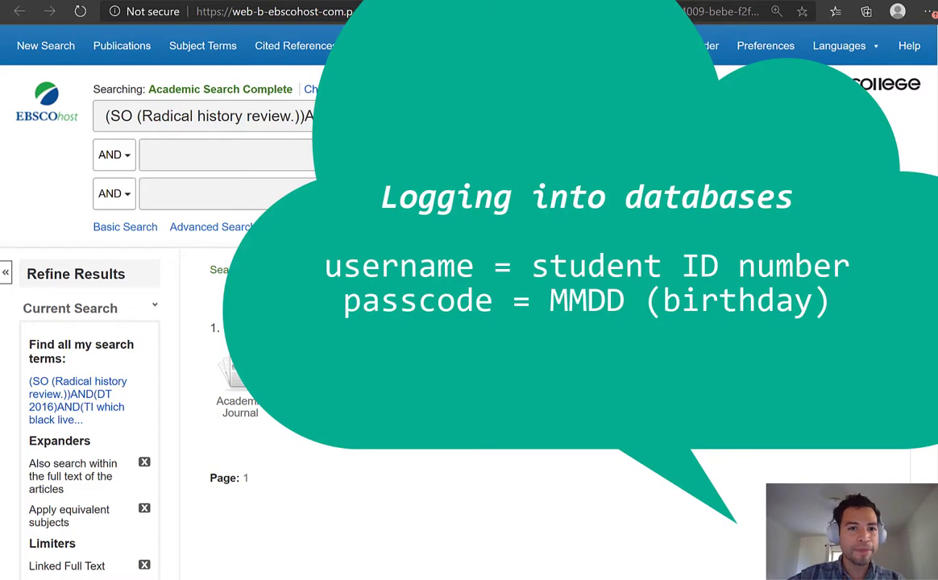
{"action": "scroll", "coordinate": [404, 193], "scroll_direction": "down", "scroll_amount": 1}
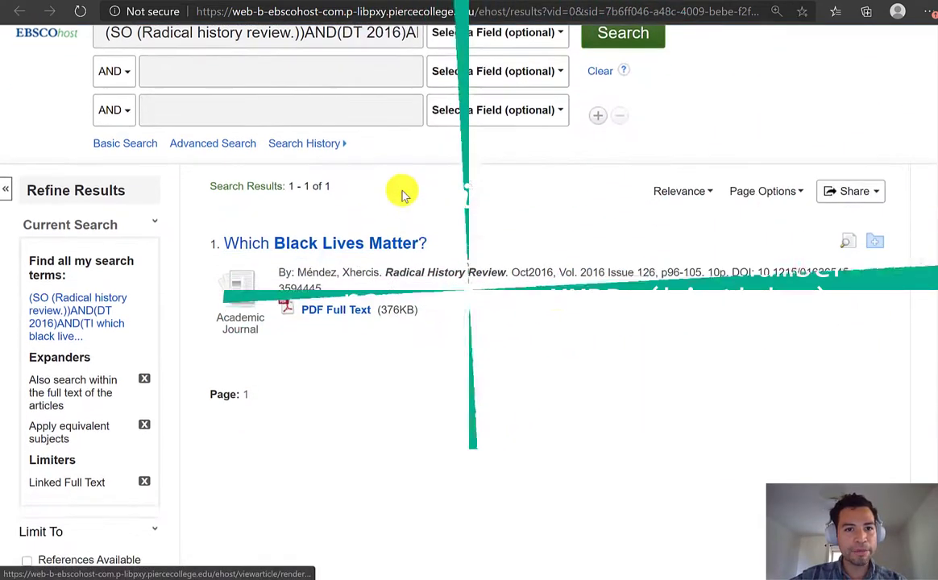
{"action": "scroll", "coordinate": [526, 278], "scroll_direction": "up", "scroll_amount": 1}
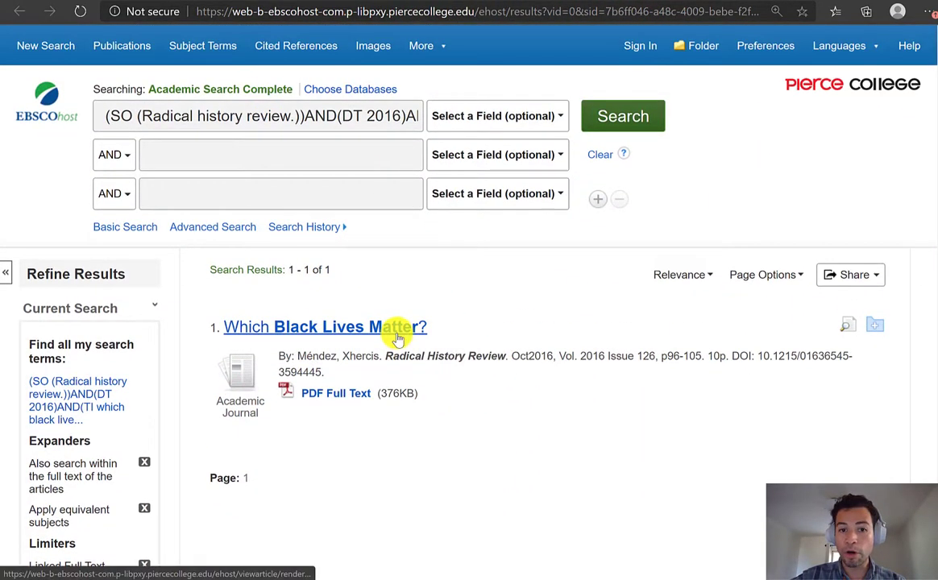
{"action": "scroll", "coordinate": [448, 336], "scroll_direction": "down", "scroll_amount": 1}
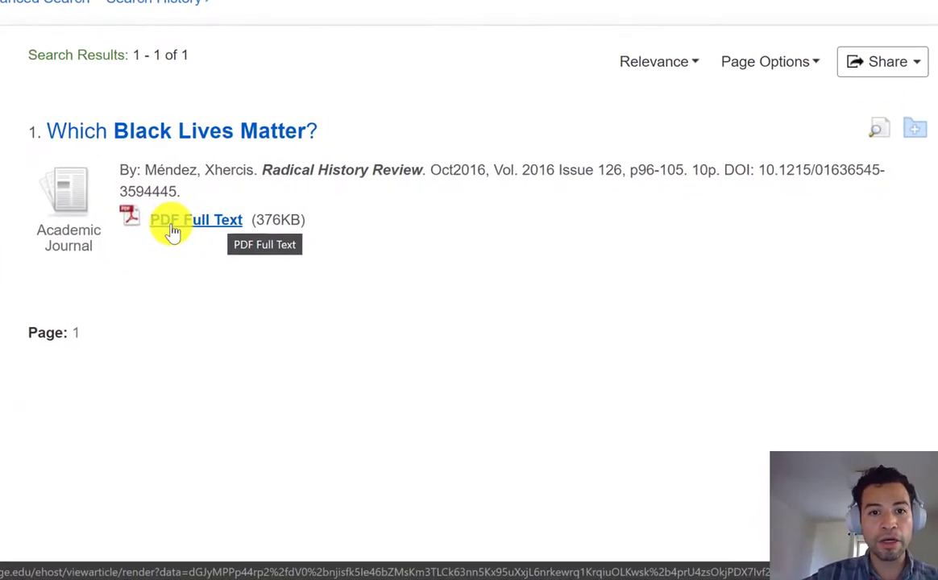
{"action": "left_click", "coordinate": [235, 145]}
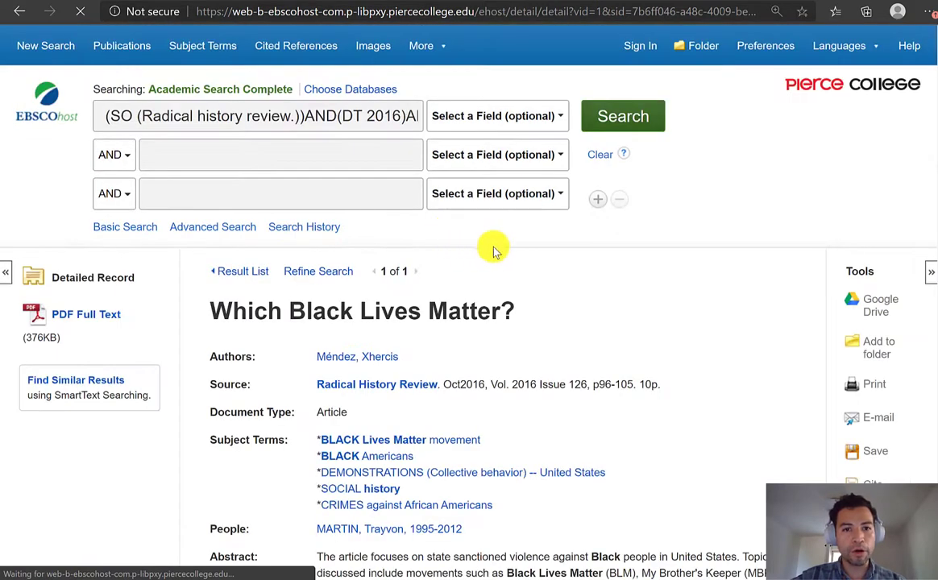
{"action": "scroll", "coordinate": [613, 293], "scroll_direction": "down", "scroll_amount": 1}
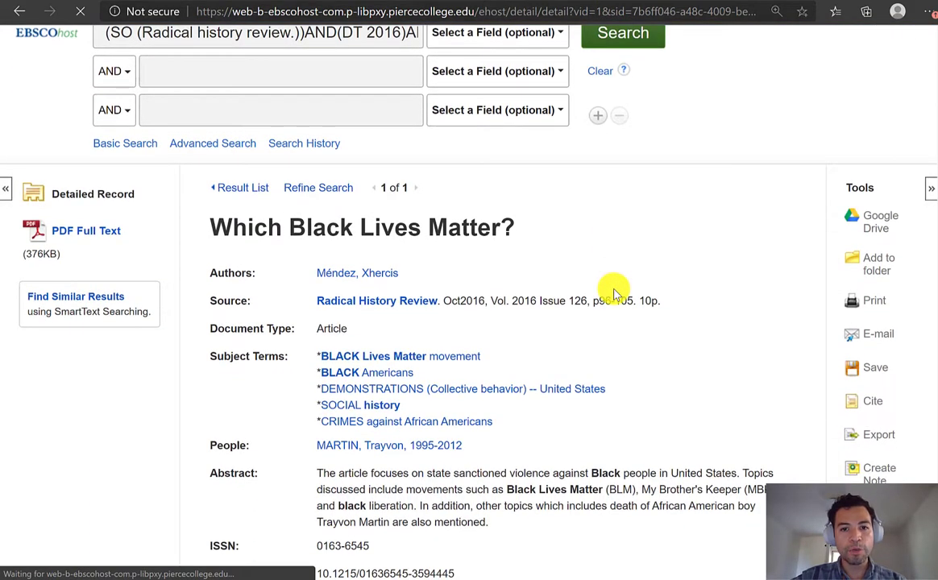
{"action": "scroll", "coordinate": [613, 293], "scroll_direction": "down", "scroll_amount": 1}
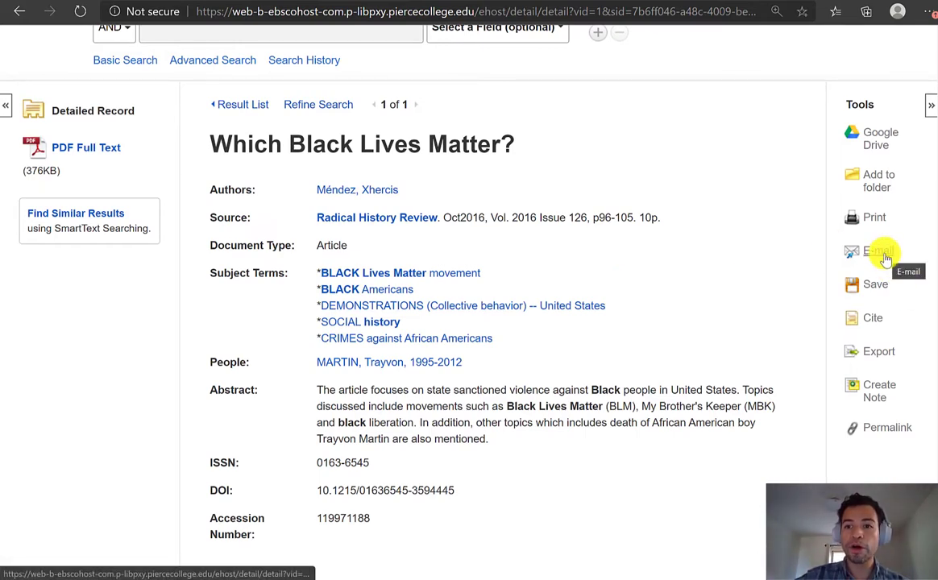
{"action": "left_click", "coordinate": [884, 255]}
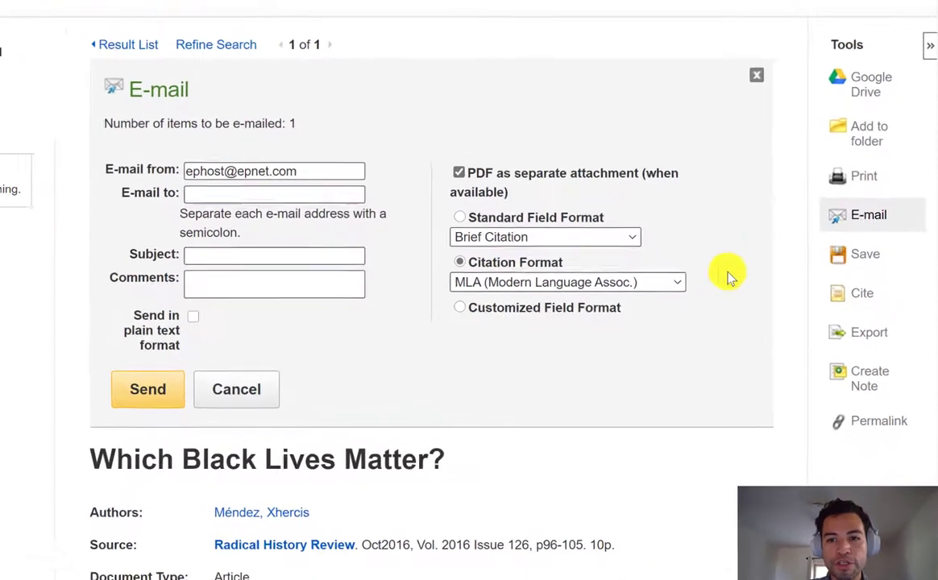
{"action": "left_click", "coordinate": [672, 281]}
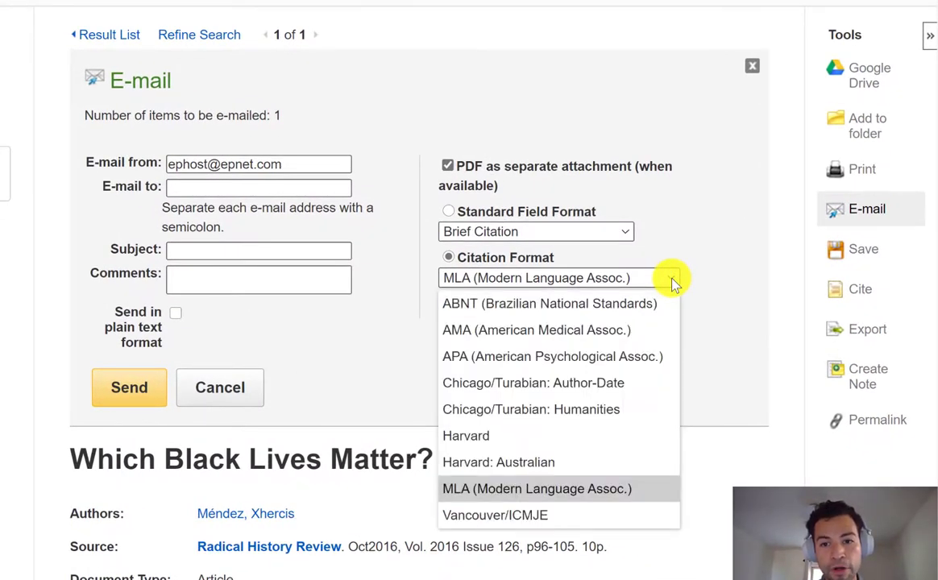
{"action": "left_click", "coordinate": [645, 358]}
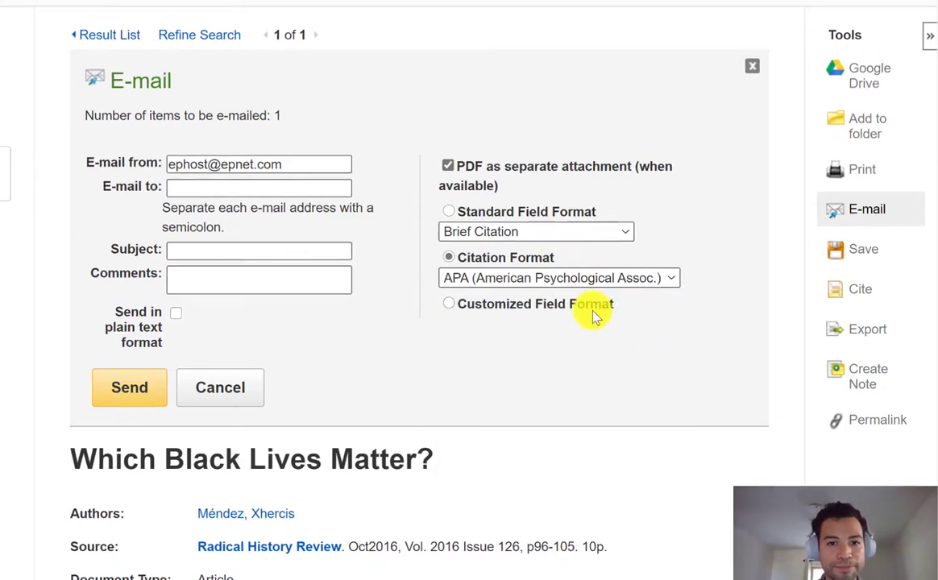
{"action": "left_click", "coordinate": [220, 387]}
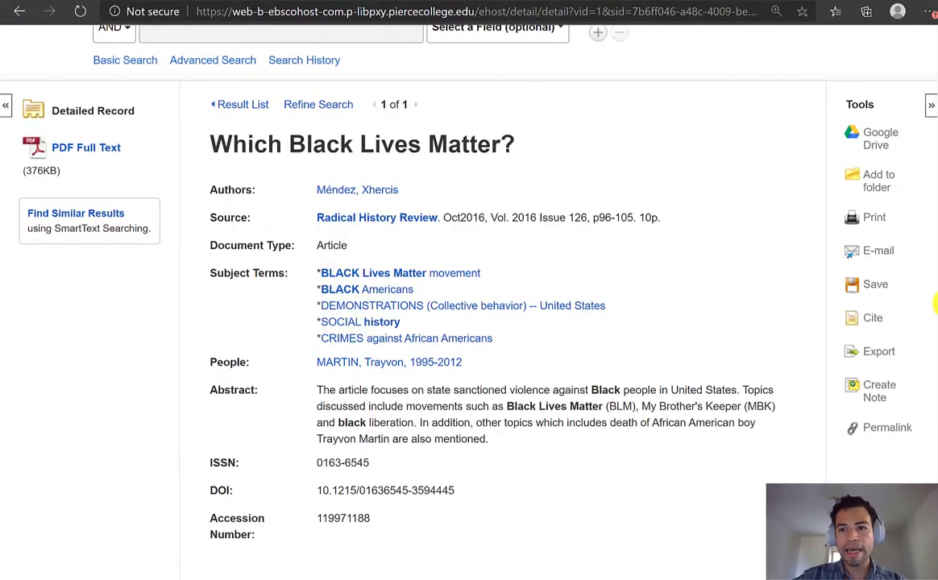
- Look through the article's Cite citation formats, then close the panel
{"action": "left_click", "coordinate": [875, 320]}
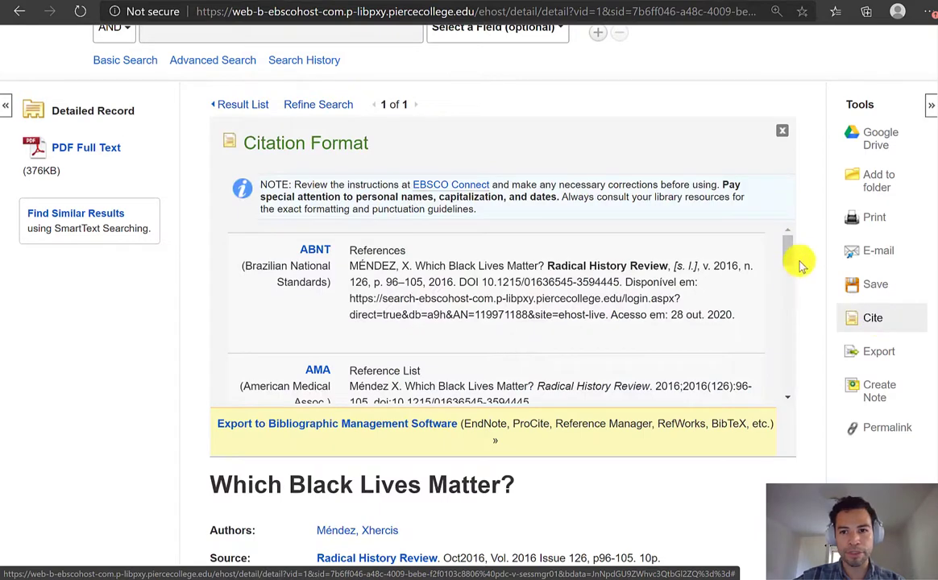
{"action": "left_click_drag", "start_coordinate": [784, 251], "coordinate": [787, 283]}
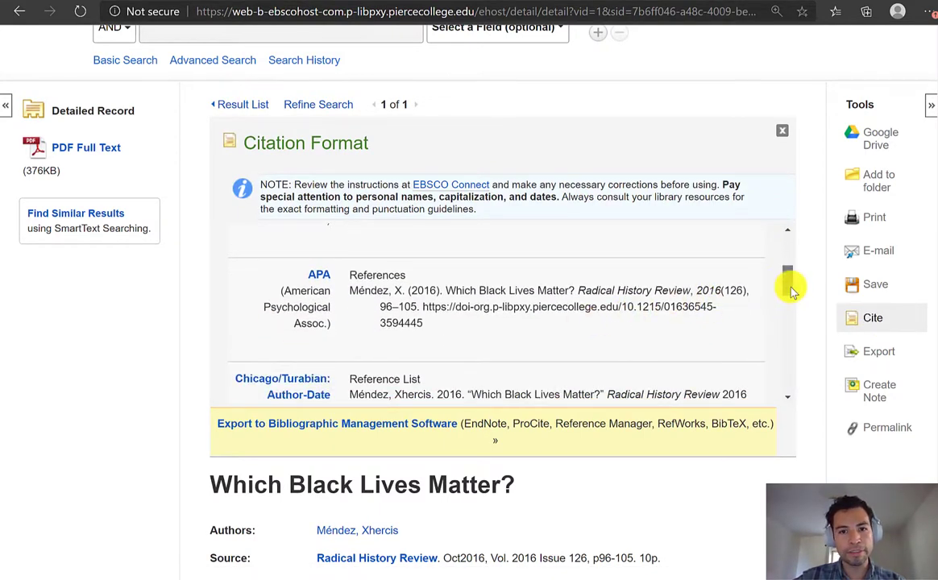
{"action": "left_click_drag", "start_coordinate": [791, 290], "coordinate": [790, 363]}
{"action": "left_click", "coordinate": [782, 130]}
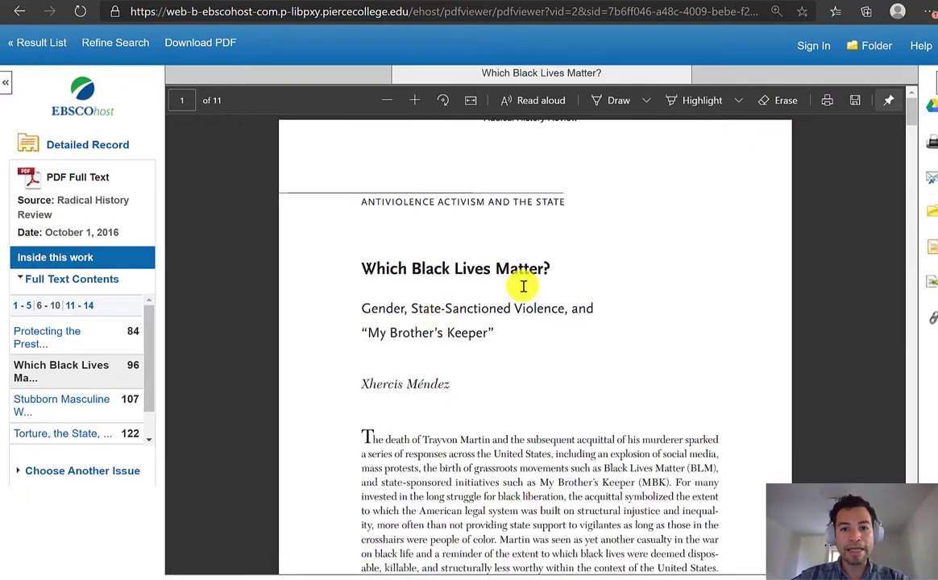
- Scroll through the first page of the 'Which Black Lives Matter?' PDF
{"action": "scroll", "coordinate": [676, 278], "scroll_direction": "down", "scroll_amount": 2}
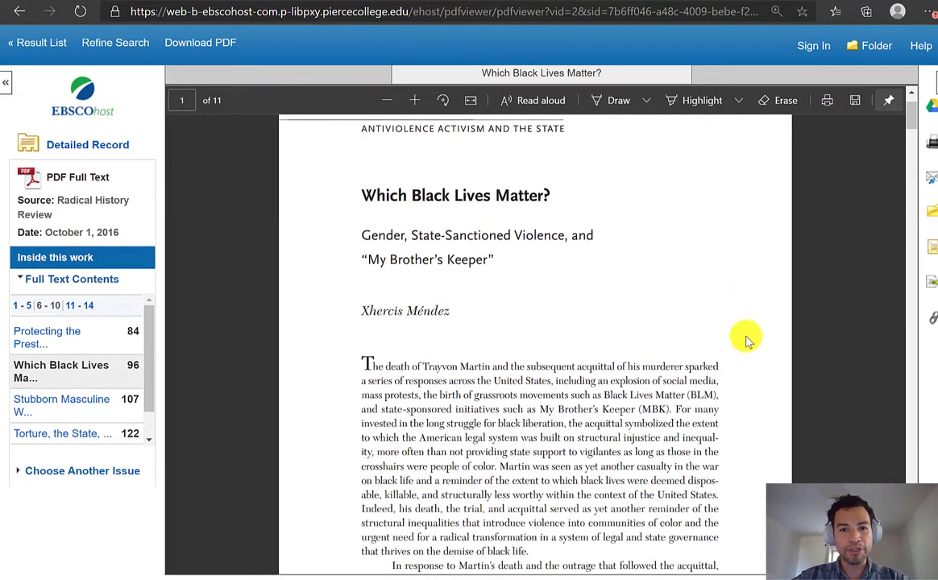
{"action": "scroll", "coordinate": [741, 330], "scroll_direction": "down", "scroll_amount": 3}
{"action": "scroll", "coordinate": [746, 340], "scroll_direction": "down", "scroll_amount": 2}
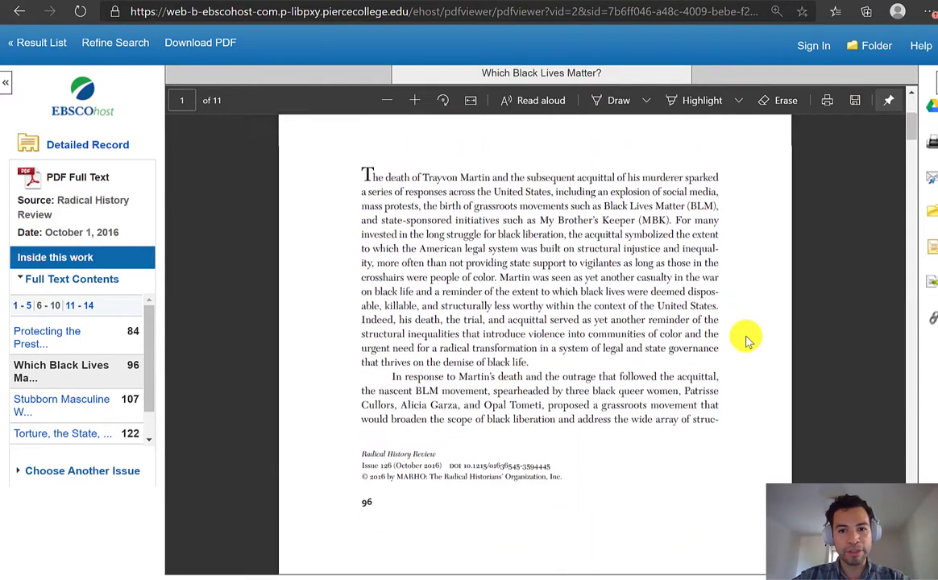
{"action": "scroll", "coordinate": [743, 339], "scroll_direction": "up", "scroll_amount": 4}
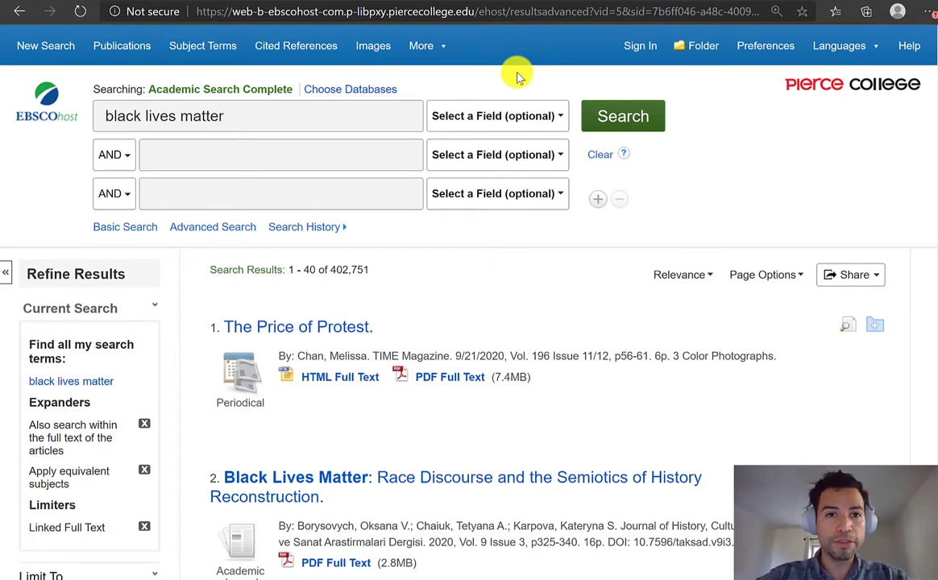
- Limit the EBSCOhost results to Scholarly (Peer Reviewed) Journals, leaving 243,894
{"action": "left_click", "coordinate": [262, 119]}
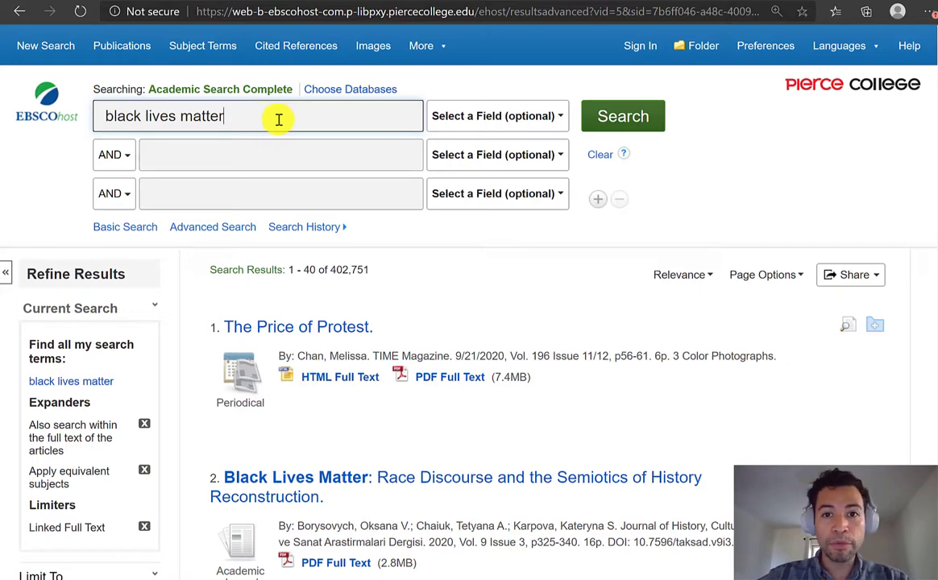
{"action": "scroll", "coordinate": [427, 241], "scroll_direction": "down", "scroll_amount": 1}
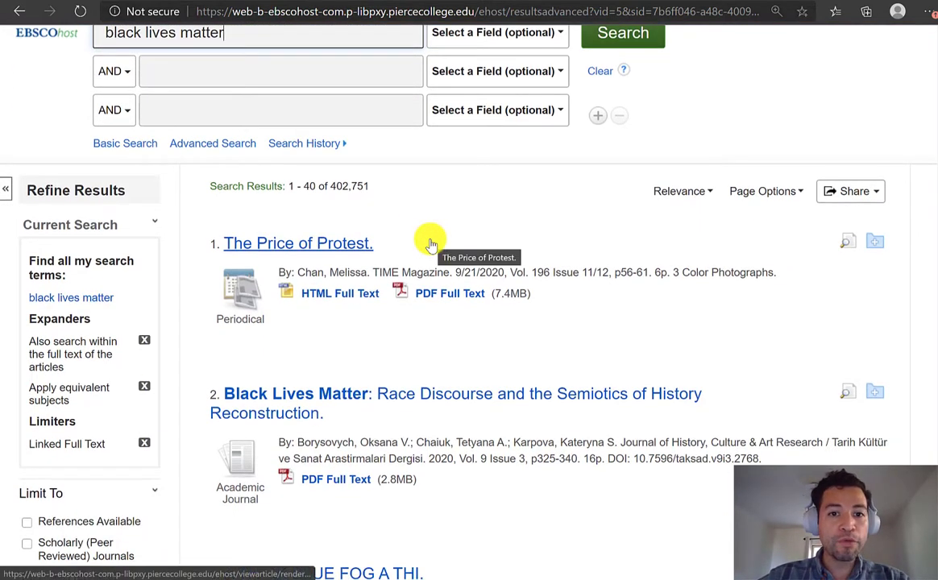
{"action": "scroll", "coordinate": [439, 242], "scroll_direction": "down", "scroll_amount": 2}
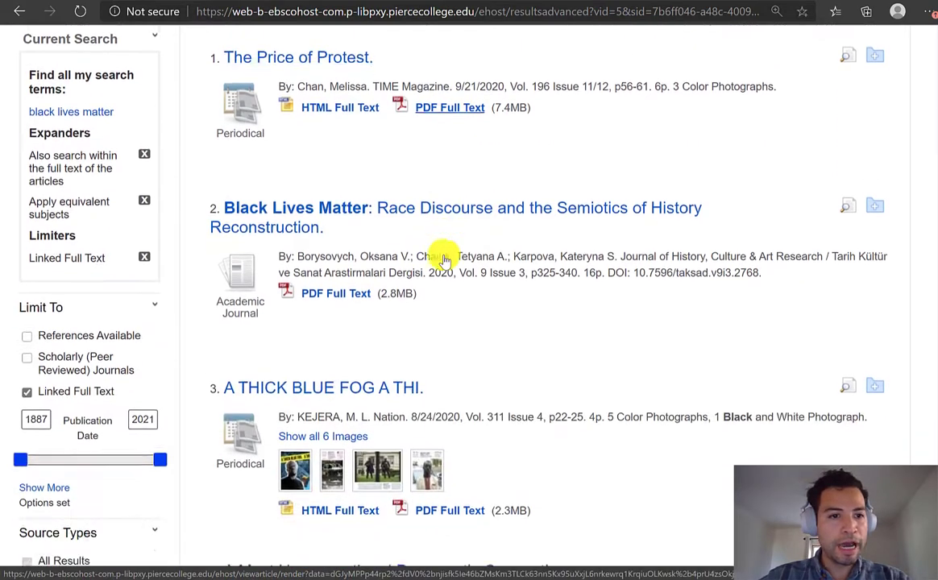
{"action": "scroll", "coordinate": [441, 260], "scroll_direction": "down", "scroll_amount": 1}
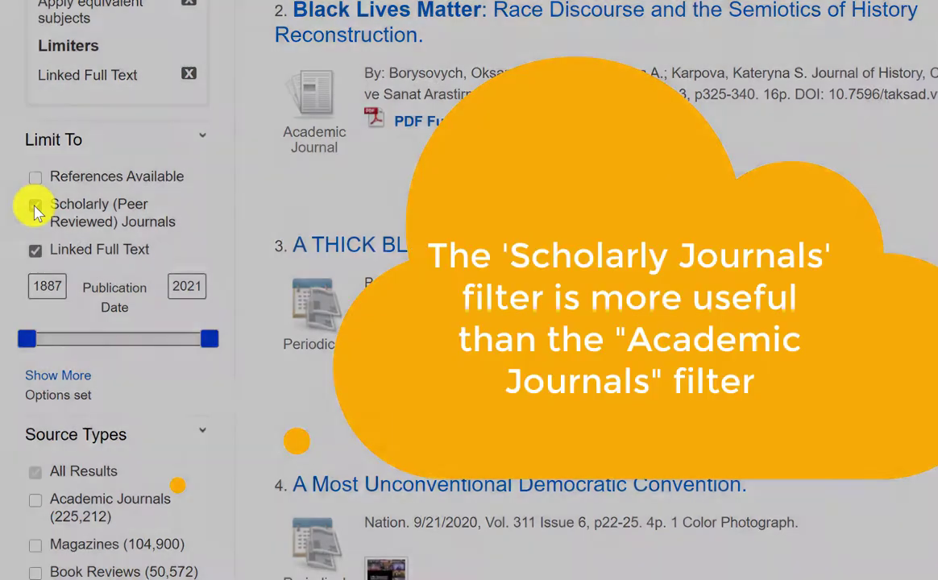
{"action": "left_click", "coordinate": [35, 206]}
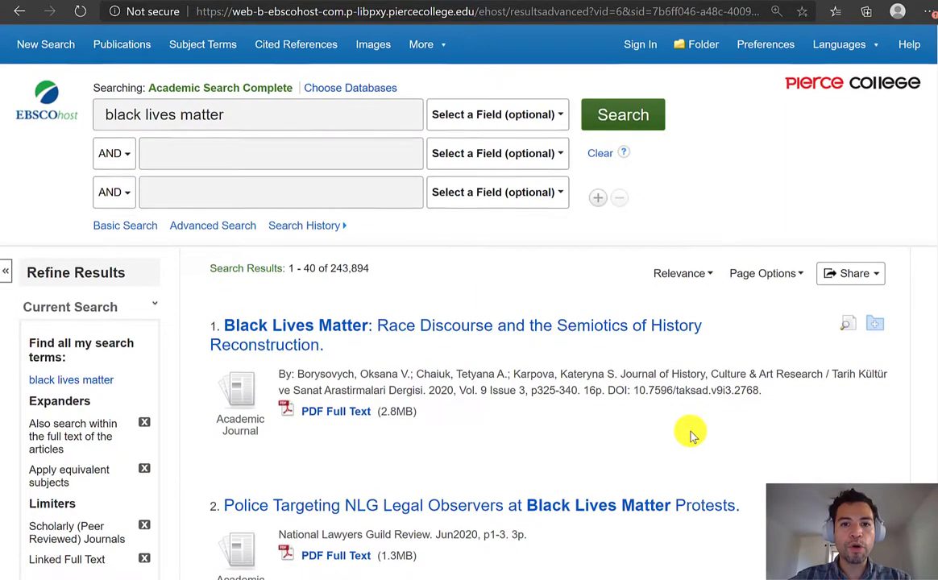
- Limit the publication date to 2011–2021, cutting the results to 130,666
{"action": "scroll", "coordinate": [700, 403], "scroll_direction": "down", "scroll_amount": 1}
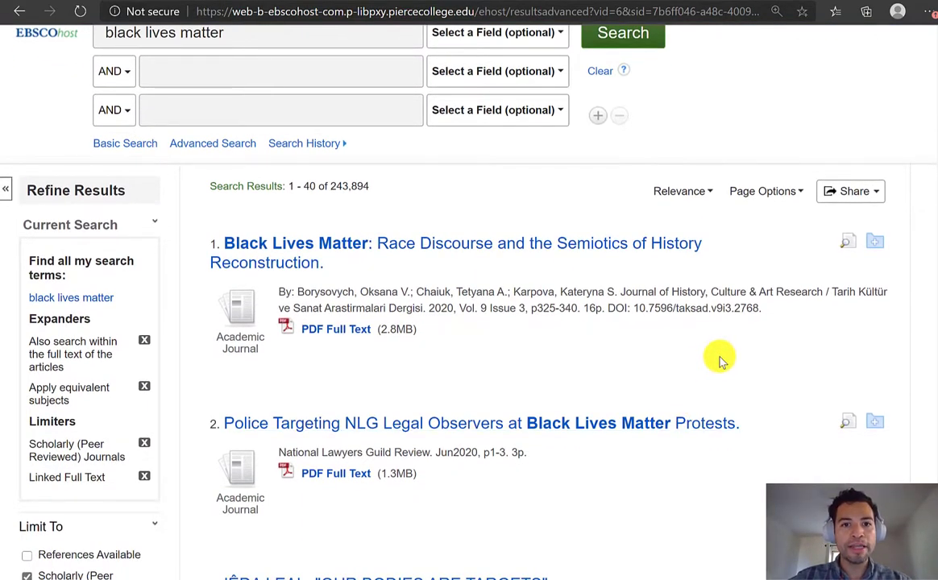
{"action": "scroll", "coordinate": [725, 348], "scroll_direction": "down", "scroll_amount": 1}
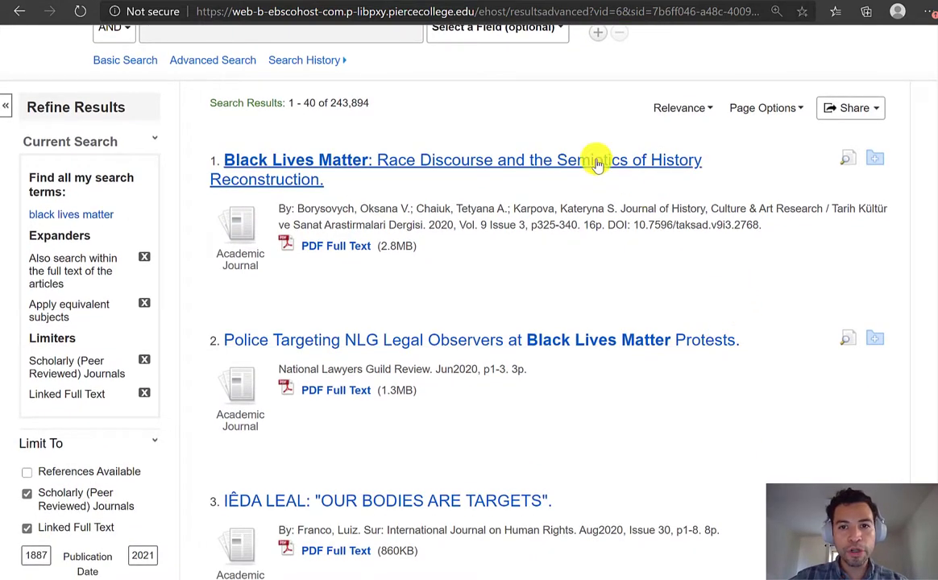
{"action": "left_click_drag", "start_coordinate": [264, 266], "coordinate": [219, 258]}
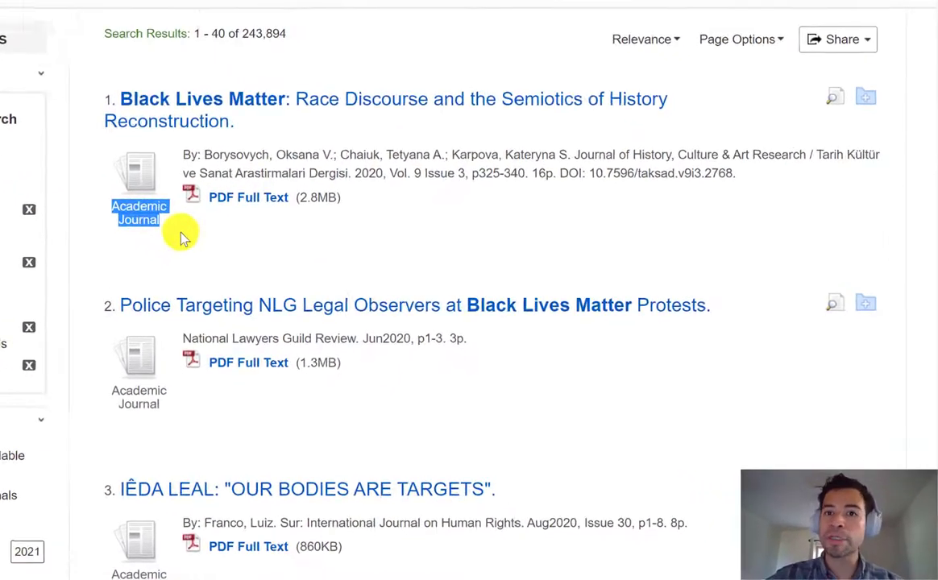
{"action": "left_click", "coordinate": [278, 274]}
{"action": "scroll", "coordinate": [136, 209], "scroll_direction": "down", "scroll_amount": 3}
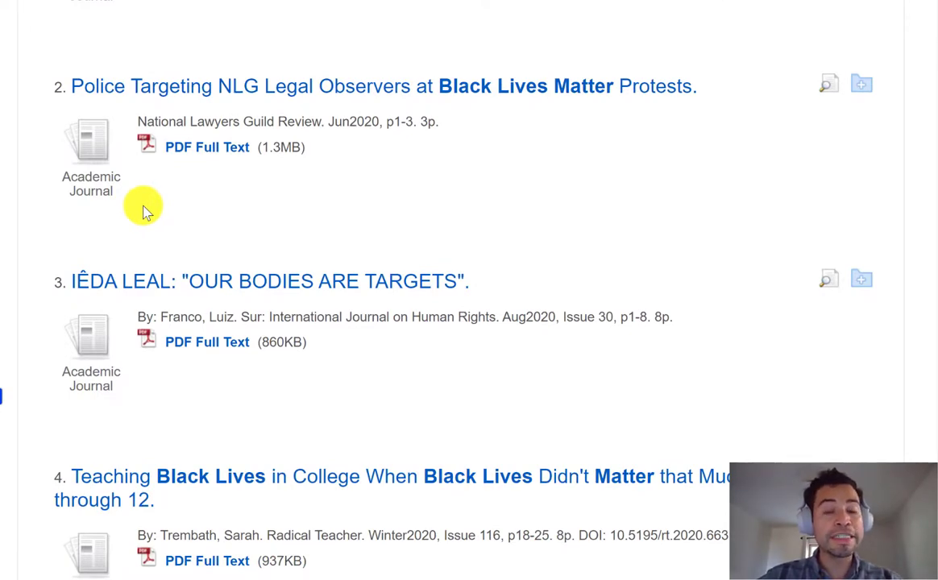
{"action": "scroll", "coordinate": [144, 206], "scroll_direction": "down", "scroll_amount": 1}
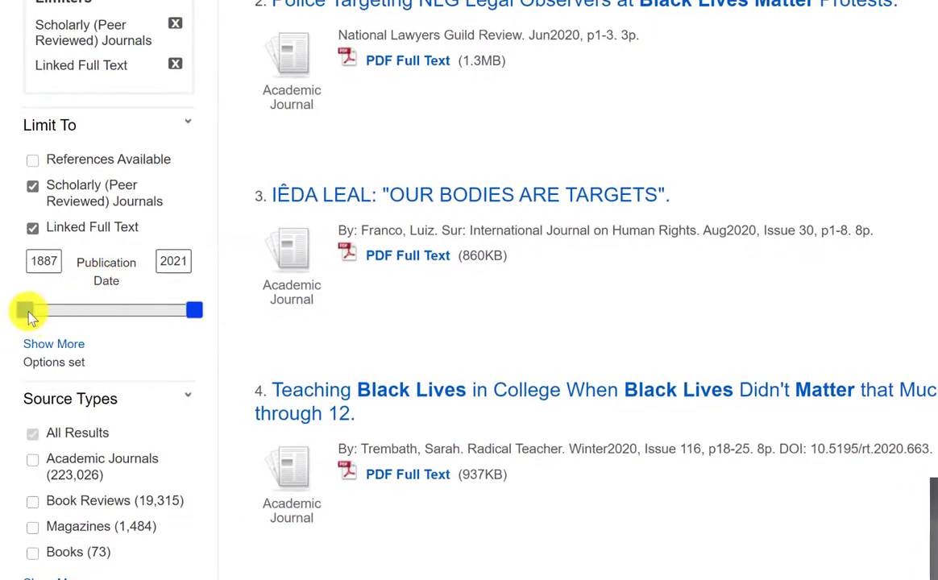
{"action": "left_click_drag", "start_coordinate": [29, 314], "coordinate": [186, 318]}
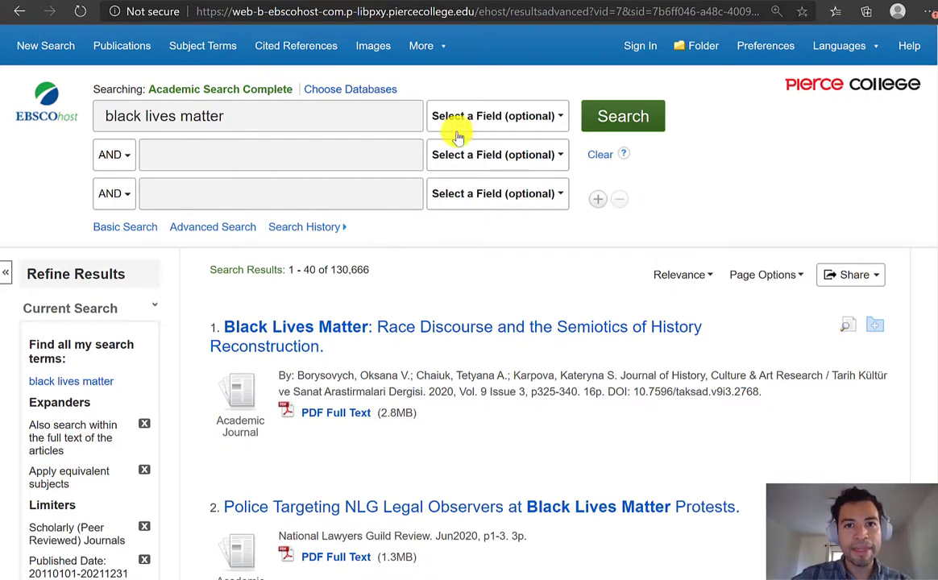
- Refine the OneSearch results to 2010–2020, then return to the library home page
{"action": "left_click", "coordinate": [456, 2]}
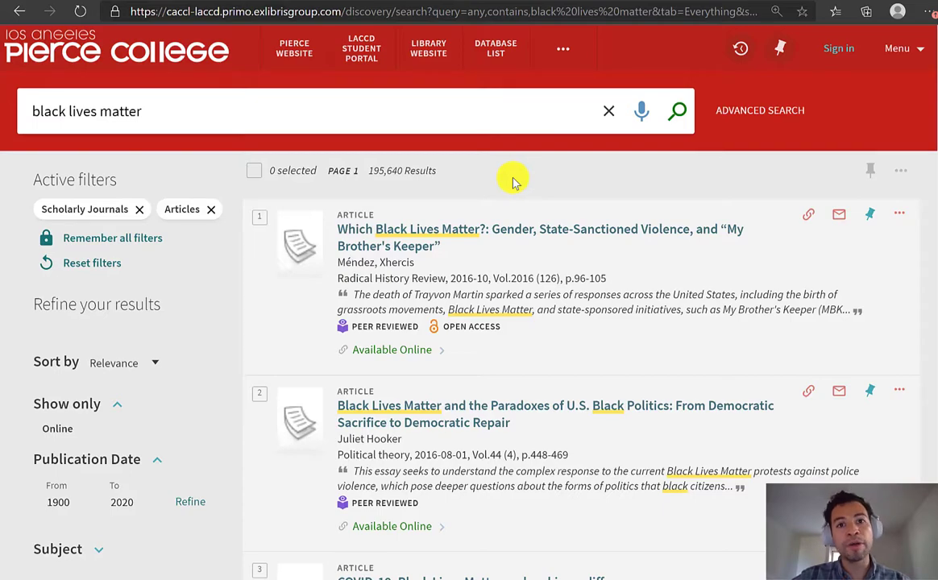
{"action": "scroll", "coordinate": [513, 182], "scroll_direction": "down", "scroll_amount": 2}
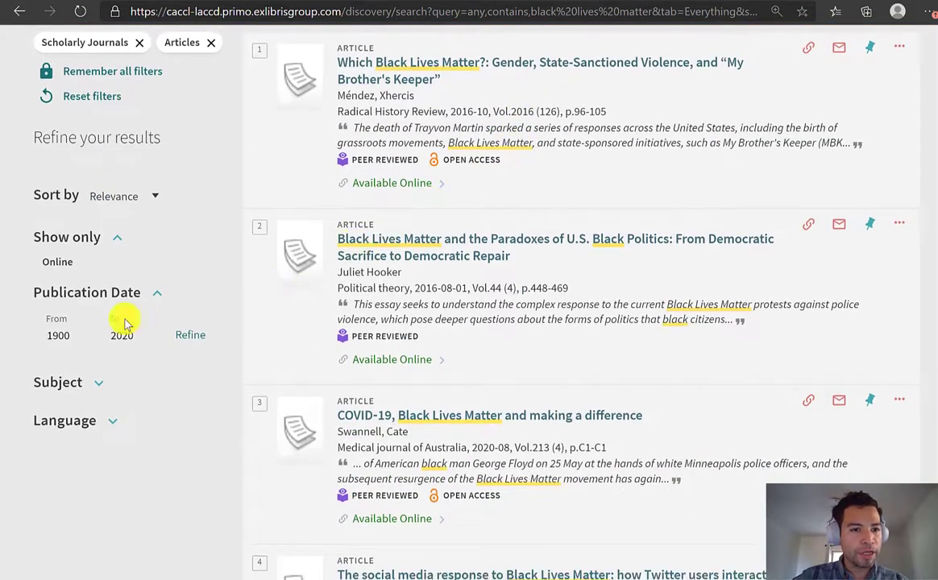
{"action": "left_click", "coordinate": [77, 375]}
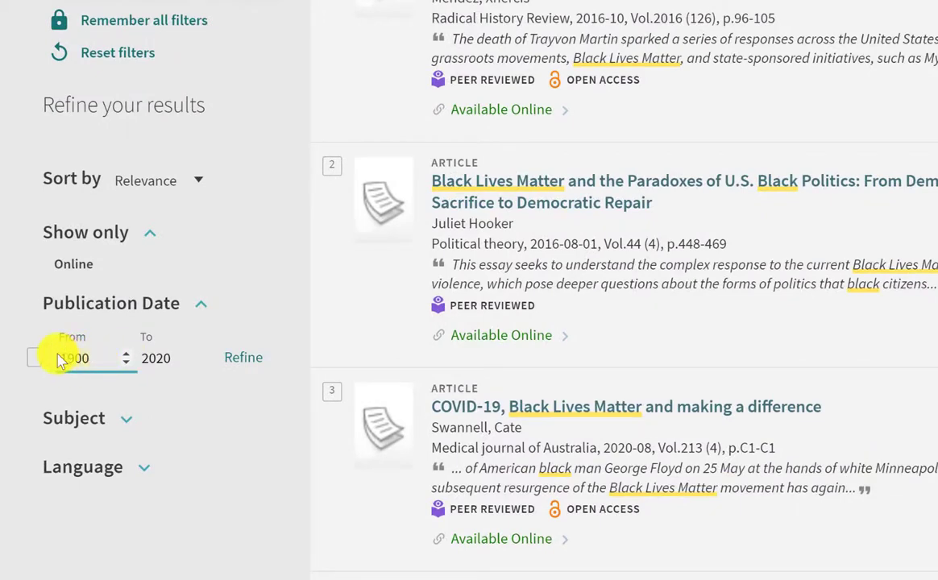
{"action": "double_click", "coordinate": [63, 361]}
{"action": "type", "text": "2010"}
{"action": "left_click", "coordinate": [241, 361]}
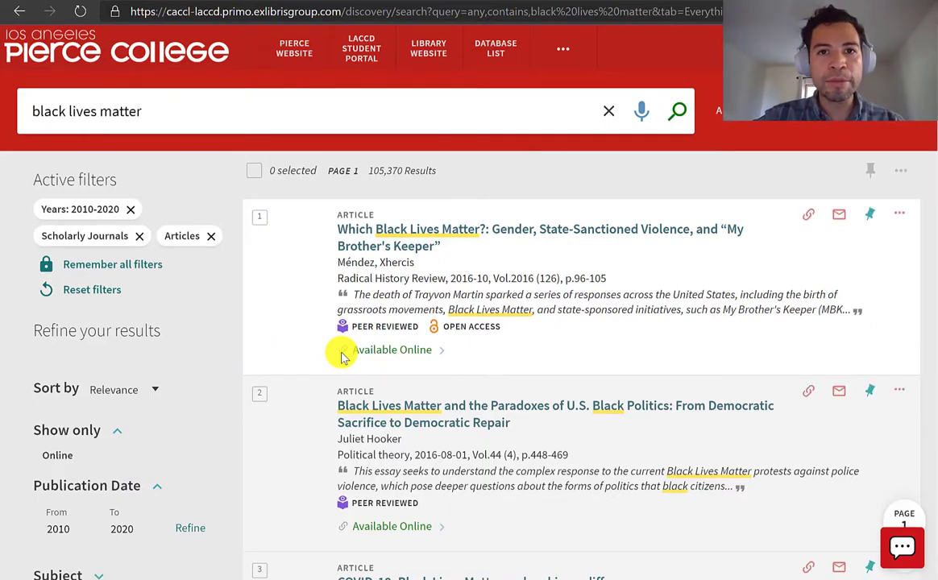
{"action": "left_click", "coordinate": [428, 49]}
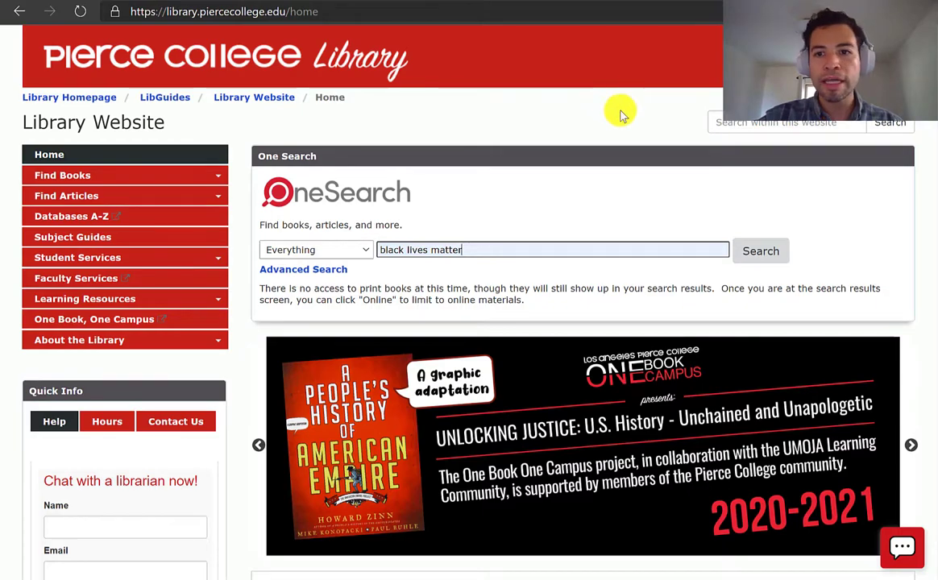
{"action": "scroll", "coordinate": [644, 153], "scroll_direction": "down", "scroll_amount": 4}
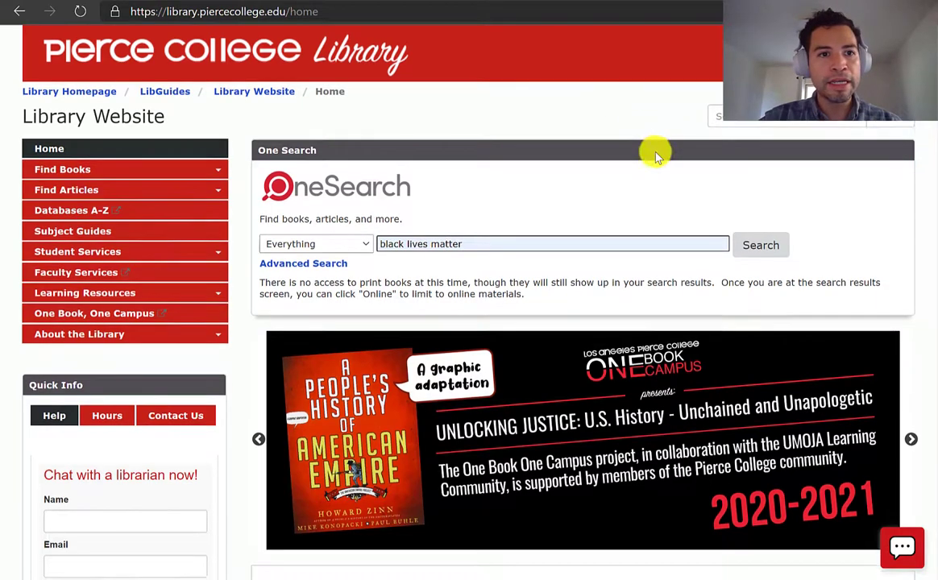